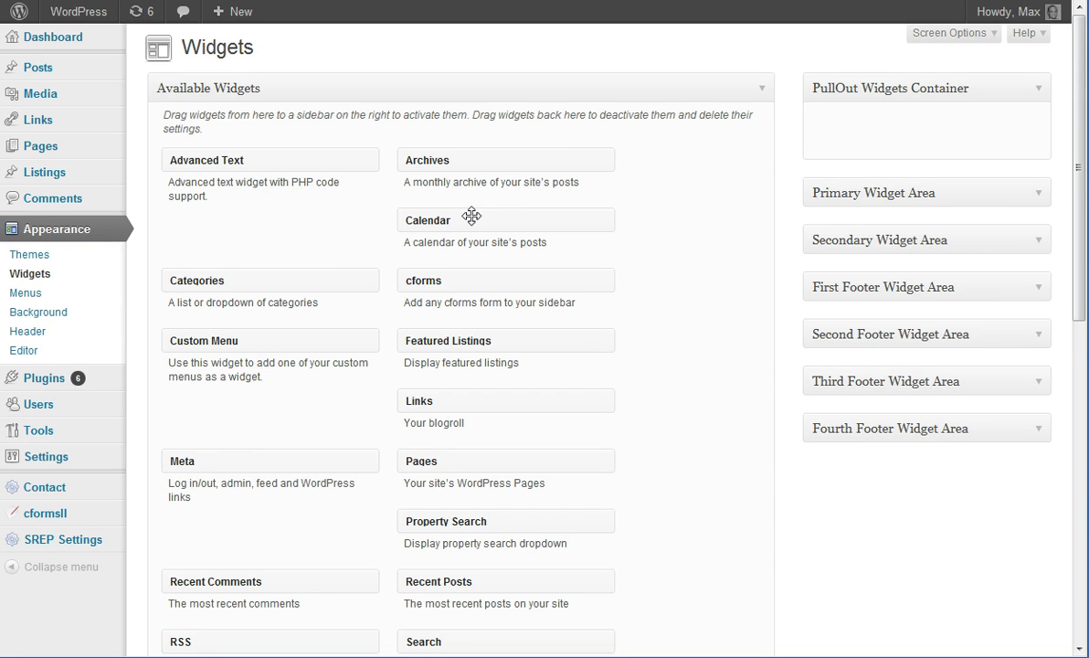
Place the Calendar widget in the PullOut Widgets Container.
{"action": "left_click_drag", "start_coordinate": [418, 219], "coordinate": [887, 119]}
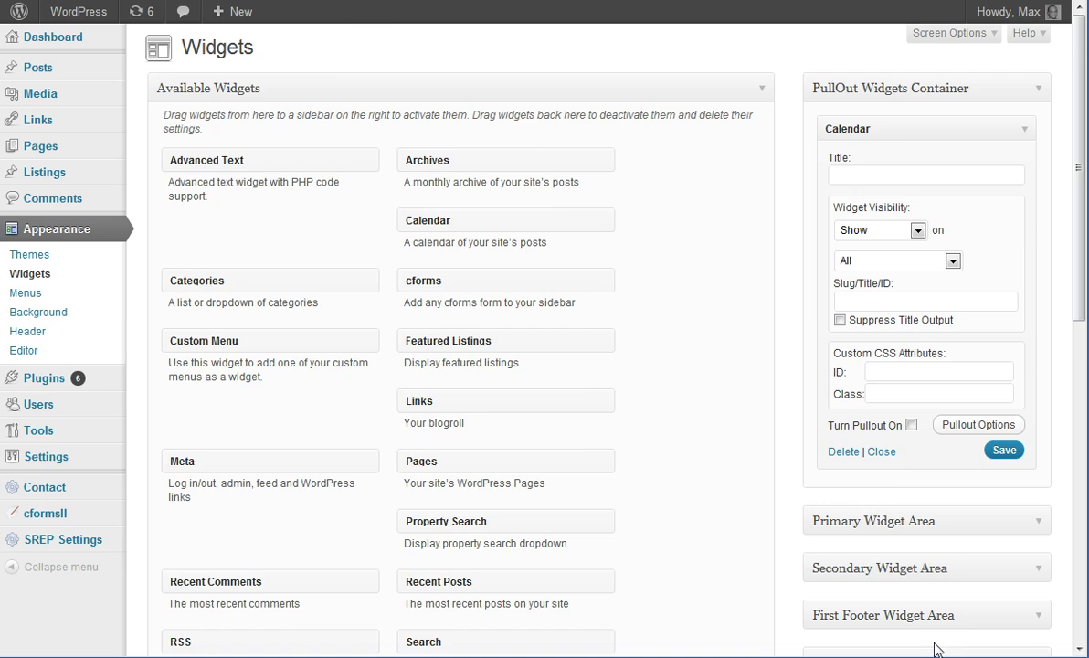
{"action": "scroll", "coordinate": [973, 413], "scroll_direction": "down", "scroll_amount": 1}
{"action": "scroll", "coordinate": [932, 567], "scroll_direction": "up", "scroll_amount": 1}
Turn the Calendar pullout on and style it 260 px wide with rounded corners and borders.
{"action": "left_click", "coordinate": [911, 426]}
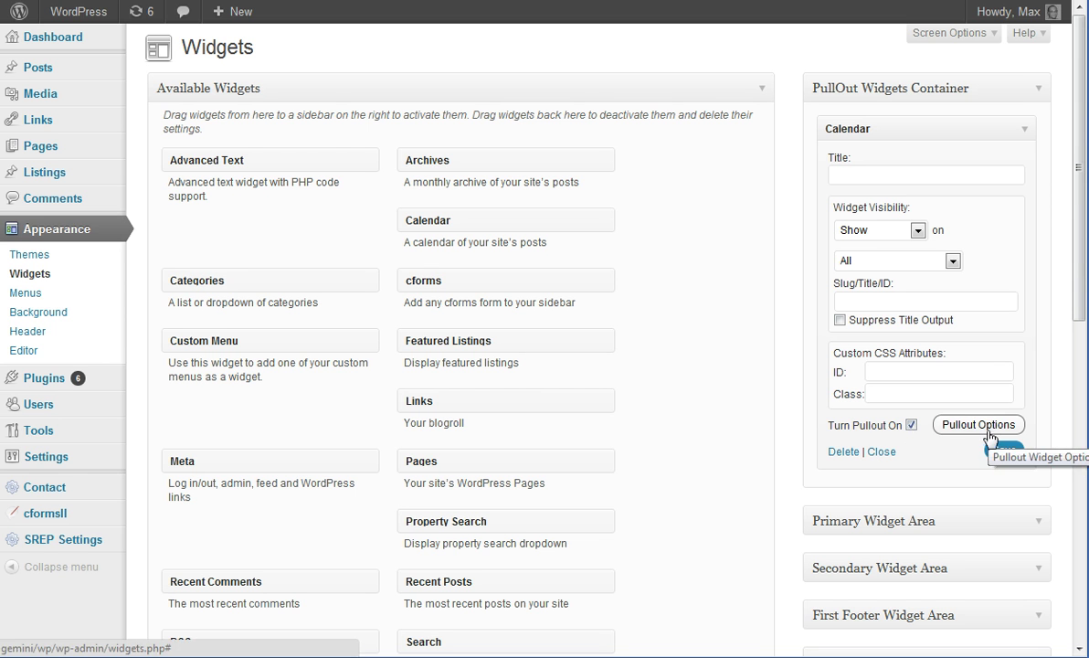
{"action": "left_click", "coordinate": [960, 430]}
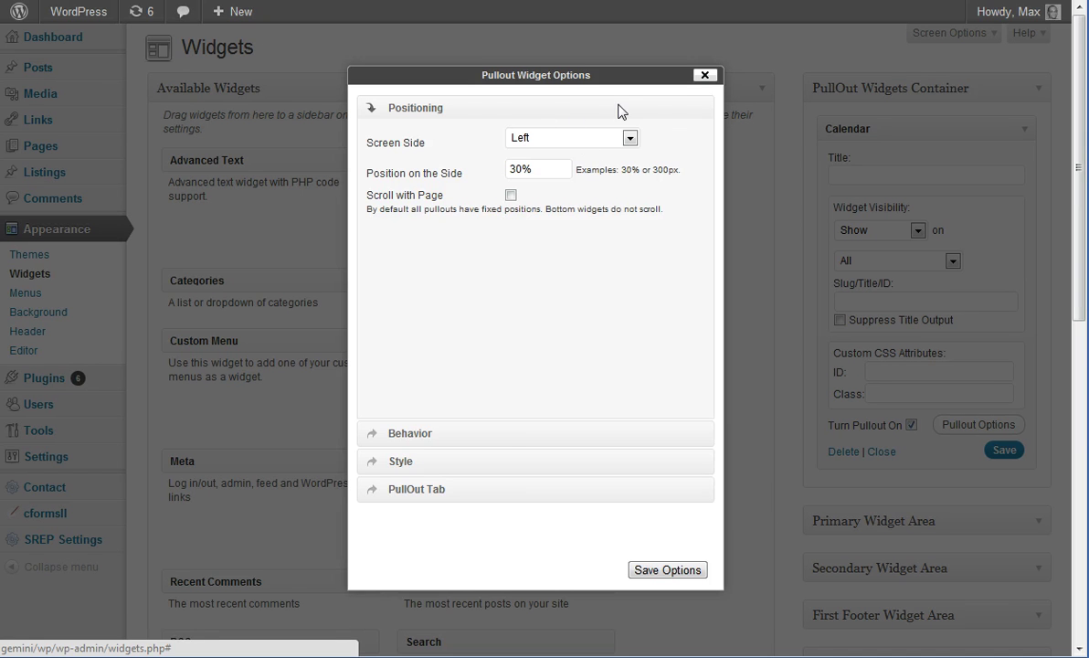
{"action": "left_click", "coordinate": [514, 465]}
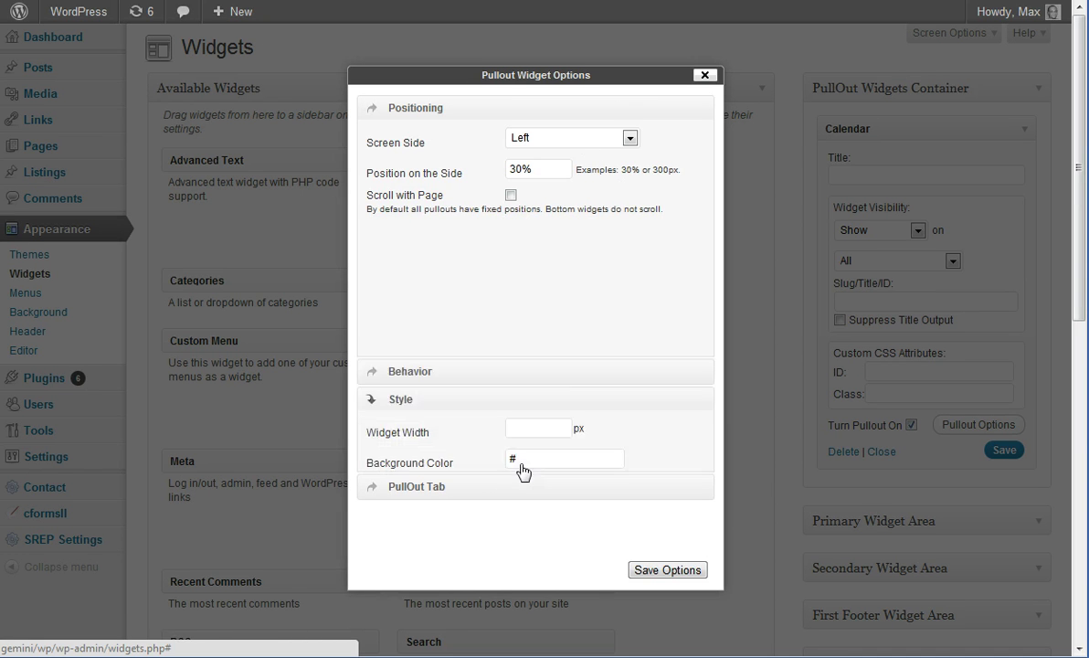
{"action": "left_click", "coordinate": [557, 191]}
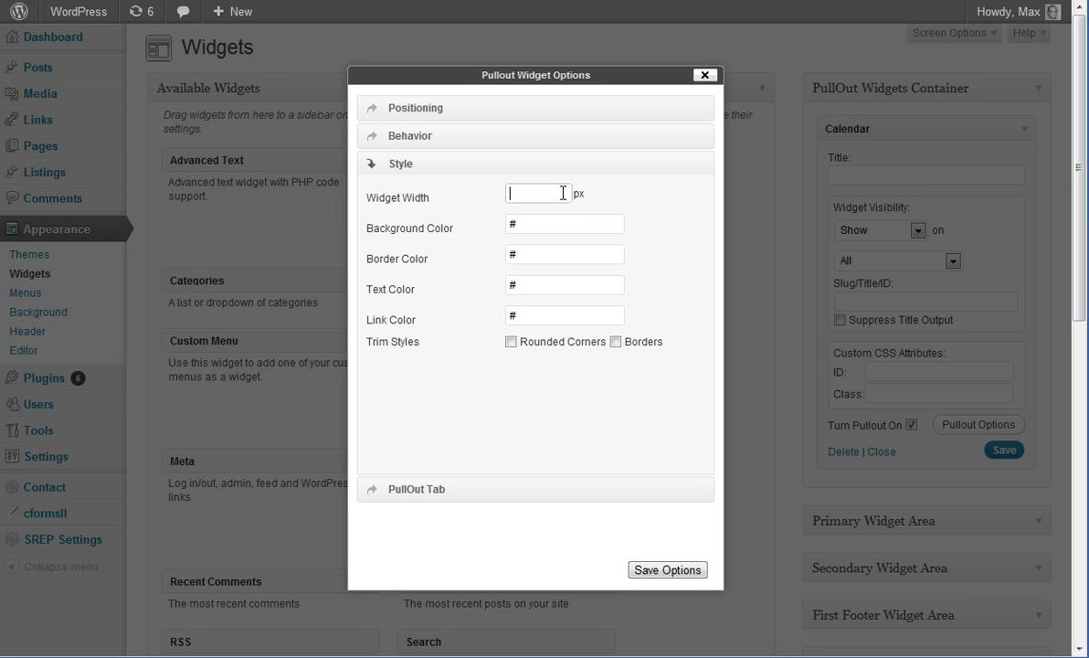
{"action": "type", "text": "260"}
{"action": "left_click", "coordinate": [510, 343]}
{"action": "left_click", "coordinate": [616, 343]}
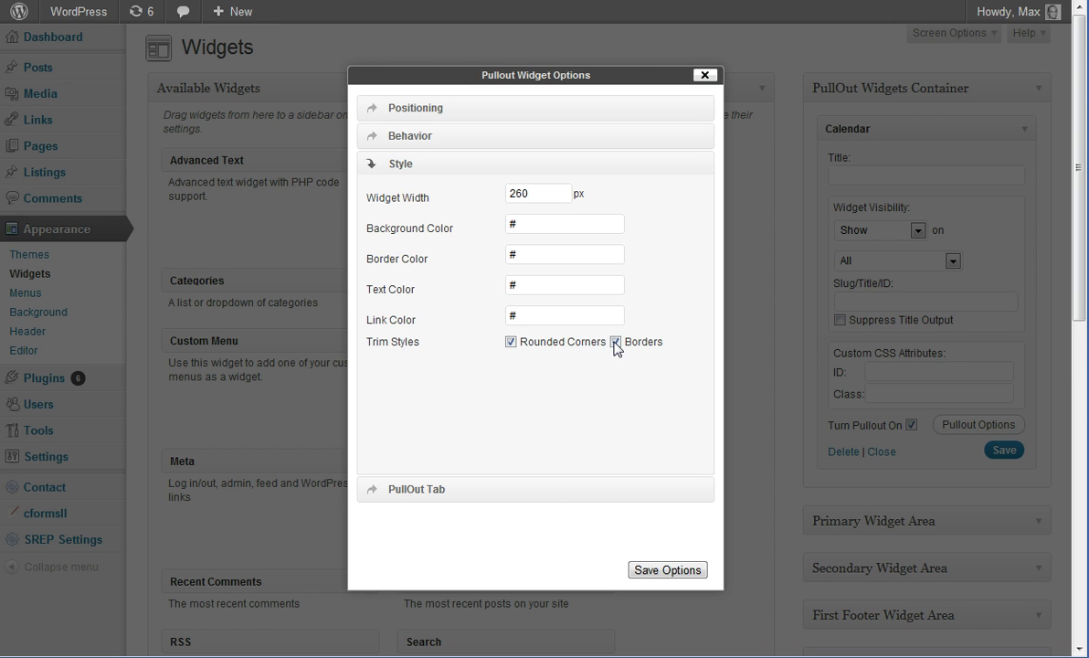
Give the pullout tab the calendar icon and the open label 'My Calendar'.
{"action": "left_click", "coordinate": [533, 496]}
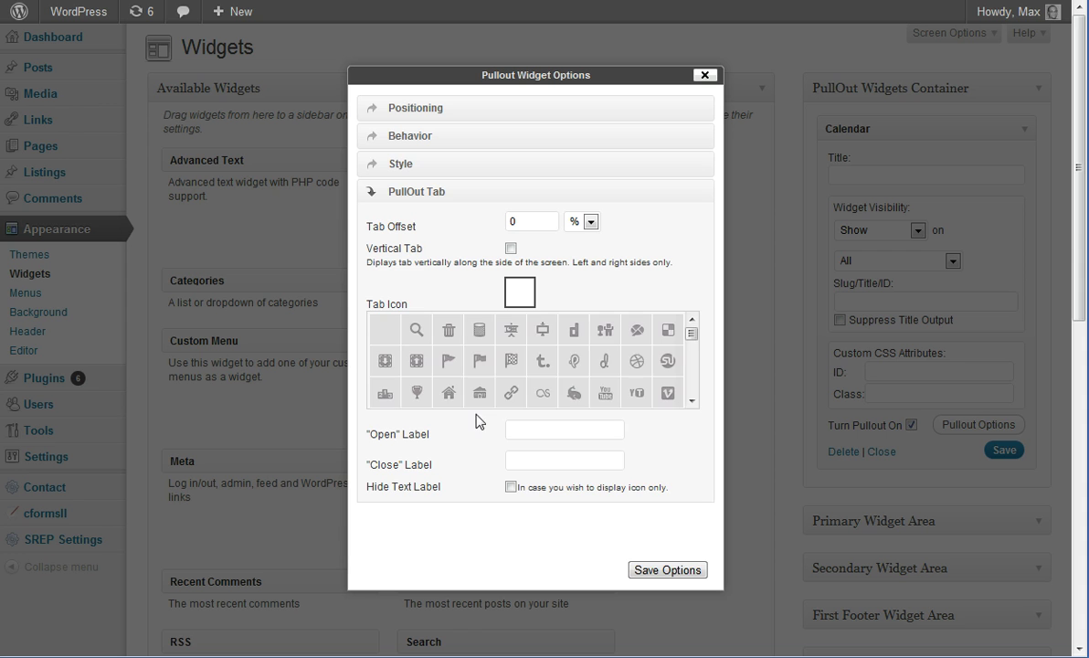
{"action": "scroll", "coordinate": [475, 388], "scroll_direction": "down", "scroll_amount": 5}
{"action": "scroll", "coordinate": [453, 388], "scroll_direction": "down", "scroll_amount": 3}
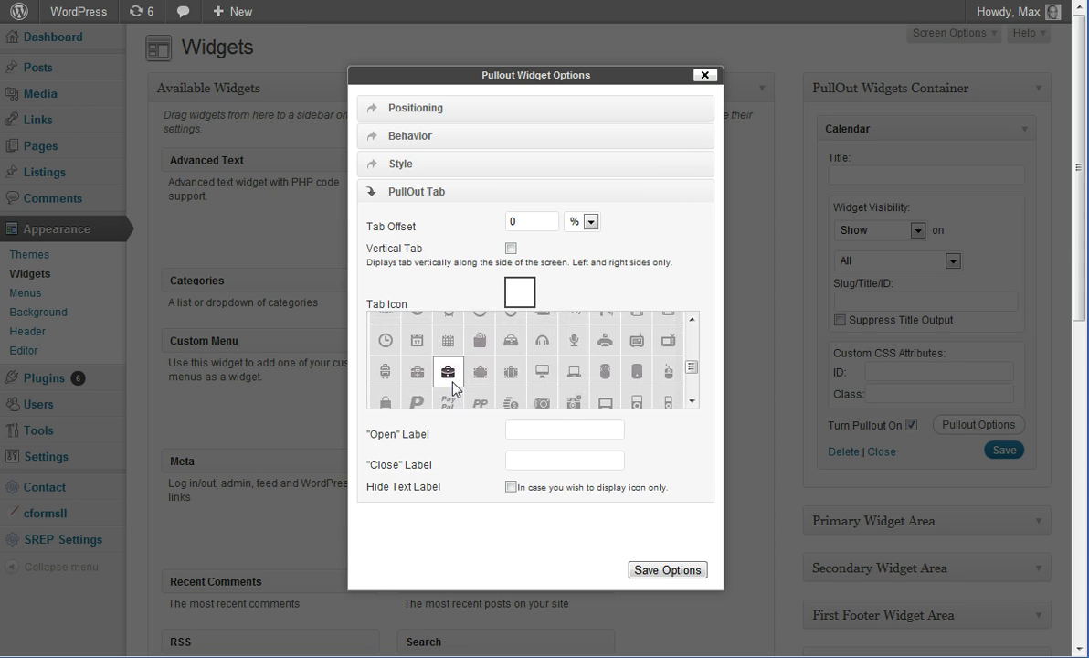
{"action": "left_click", "coordinate": [416, 341]}
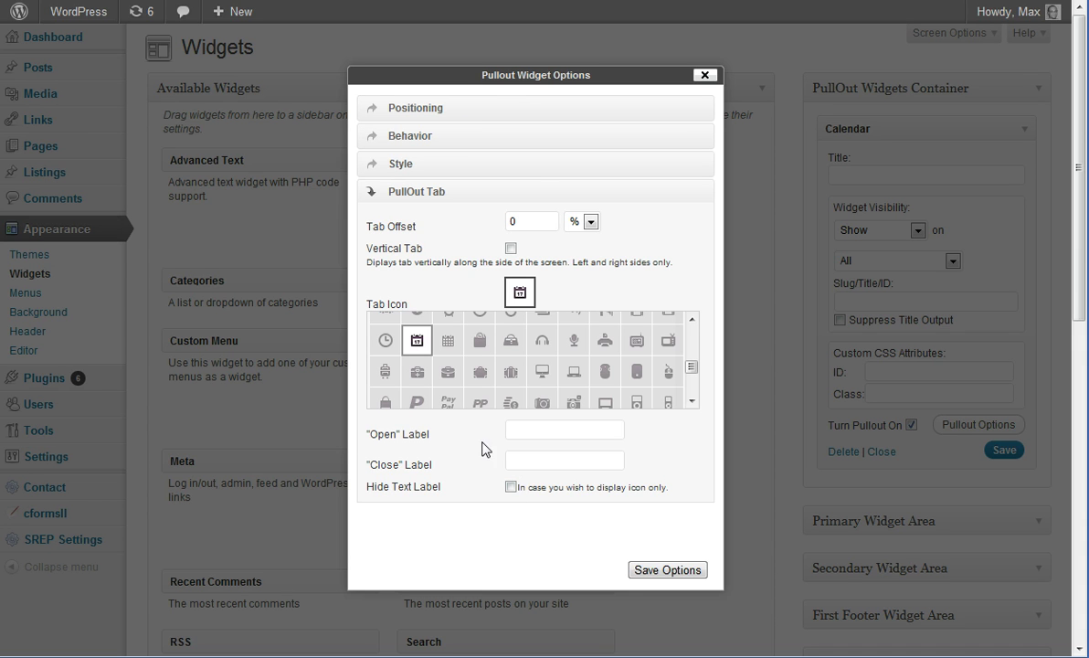
{"action": "left_click", "coordinate": [567, 432]}
{"action": "type", "text": "My Calendar"}
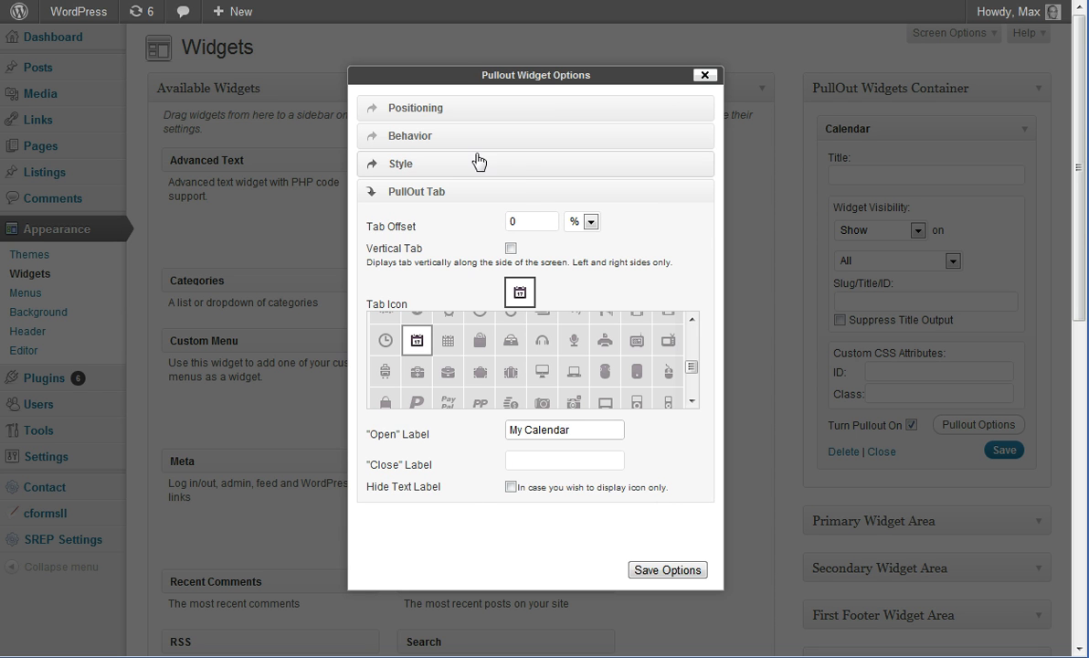
{"action": "left_click", "coordinate": [501, 140]}
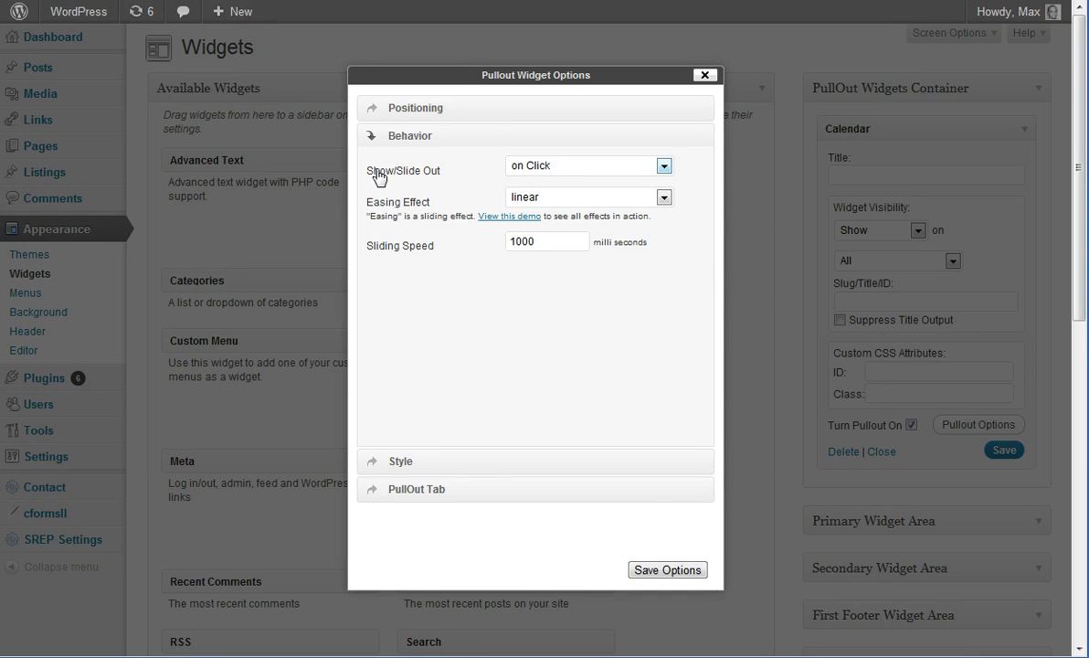
Keep the slide-out trigger on Click, set sliding speed to 450 ms, and save the options.
{"action": "left_click", "coordinate": [549, 174]}
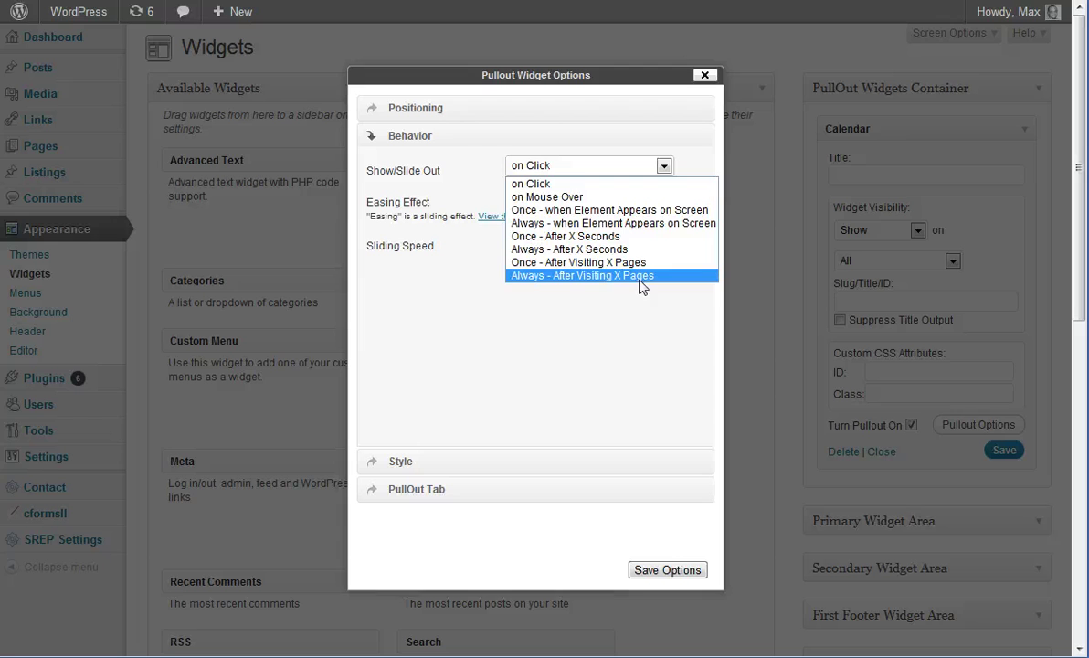
{"action": "left_click", "coordinate": [555, 184]}
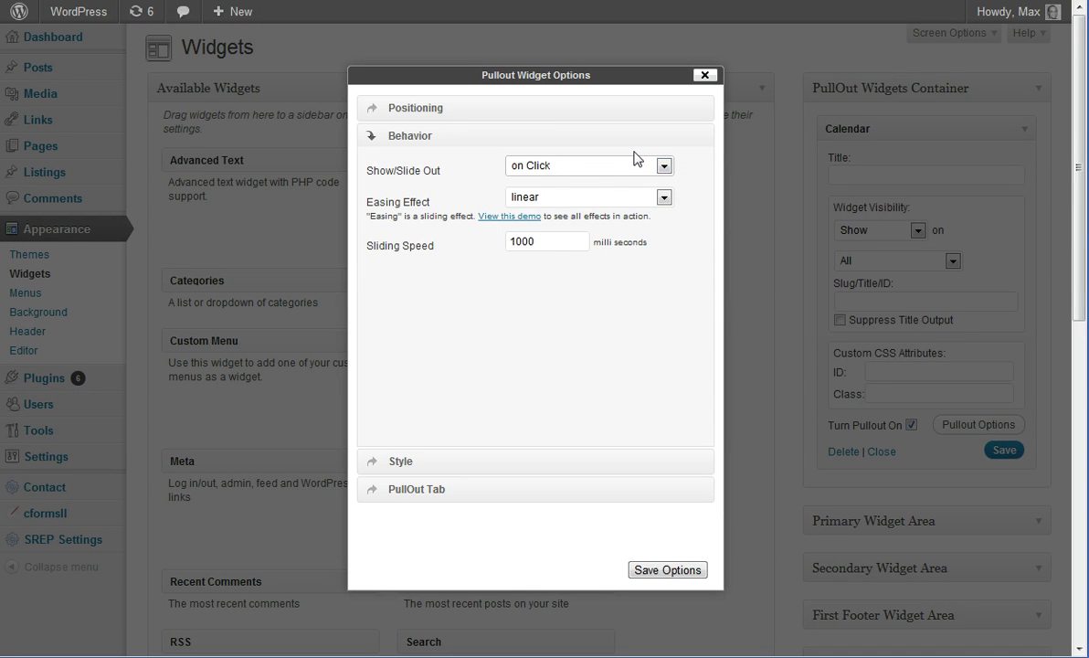
{"action": "left_click_drag", "start_coordinate": [509, 239], "coordinate": [539, 238]}
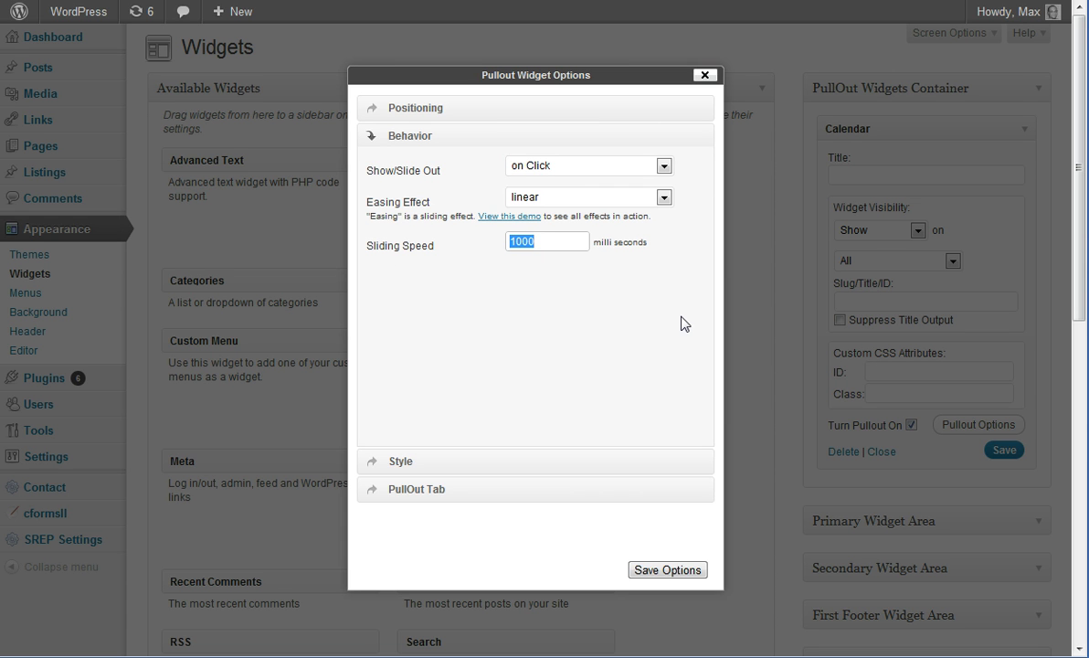
{"action": "type", "text": "450"}
{"action": "left_click", "coordinate": [667, 571]}
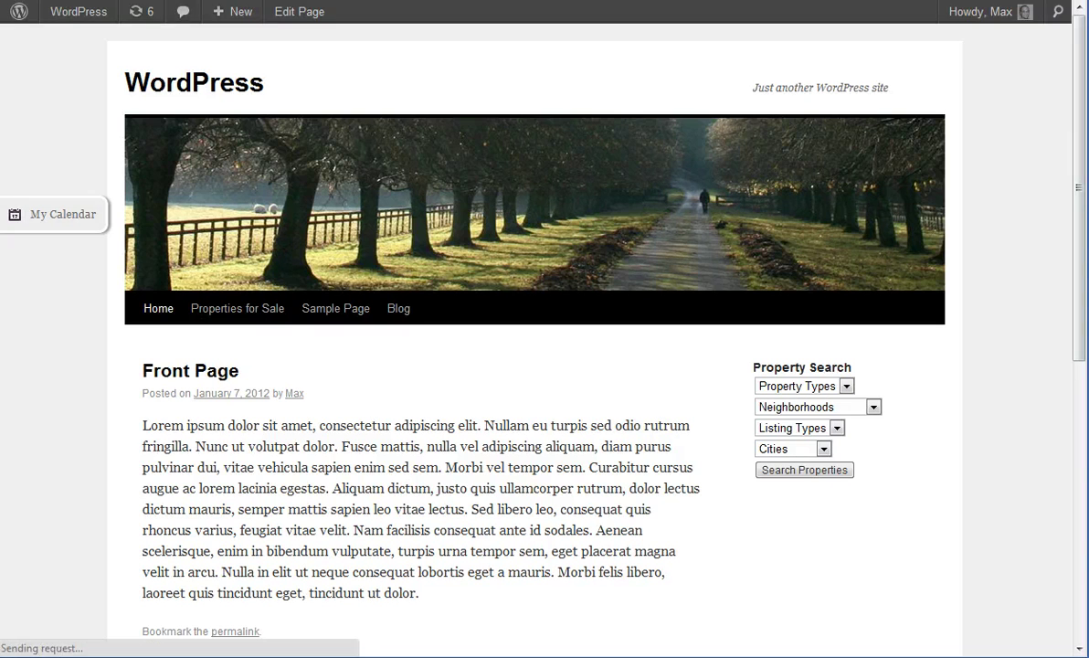
Check the pullout on the site, switch Show/Slide Out to 'on Mouse Over', save, and reload to test.
{"action": "left_click", "coordinate": [72, 222]}
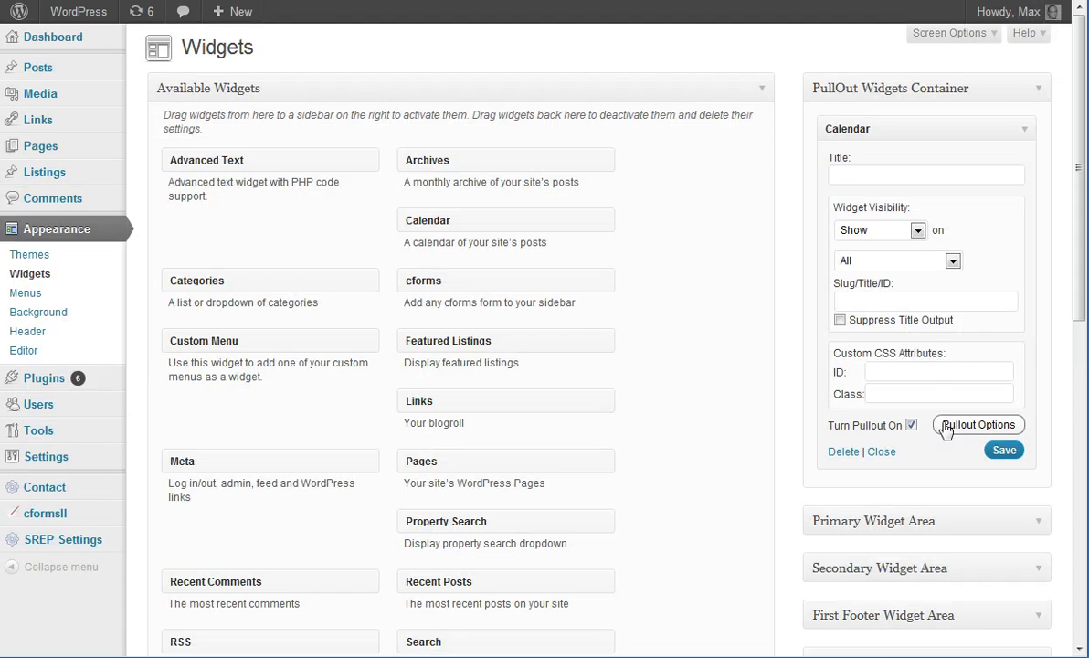
{"action": "left_click", "coordinate": [967, 425]}
{"action": "left_click", "coordinate": [534, 433]}
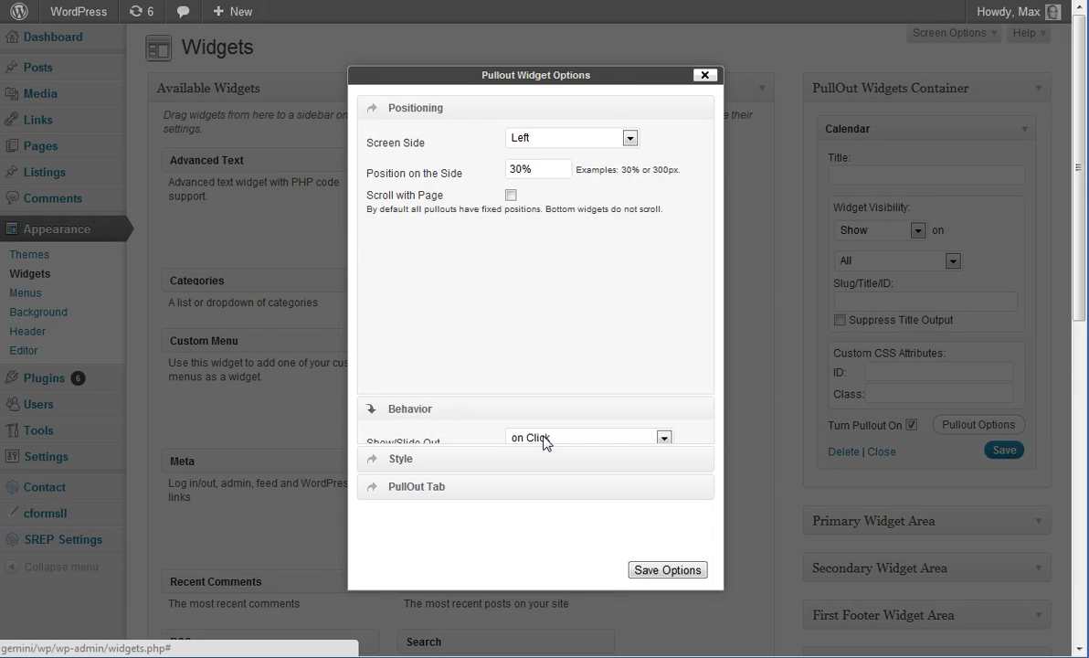
{"action": "left_click", "coordinate": [565, 166]}
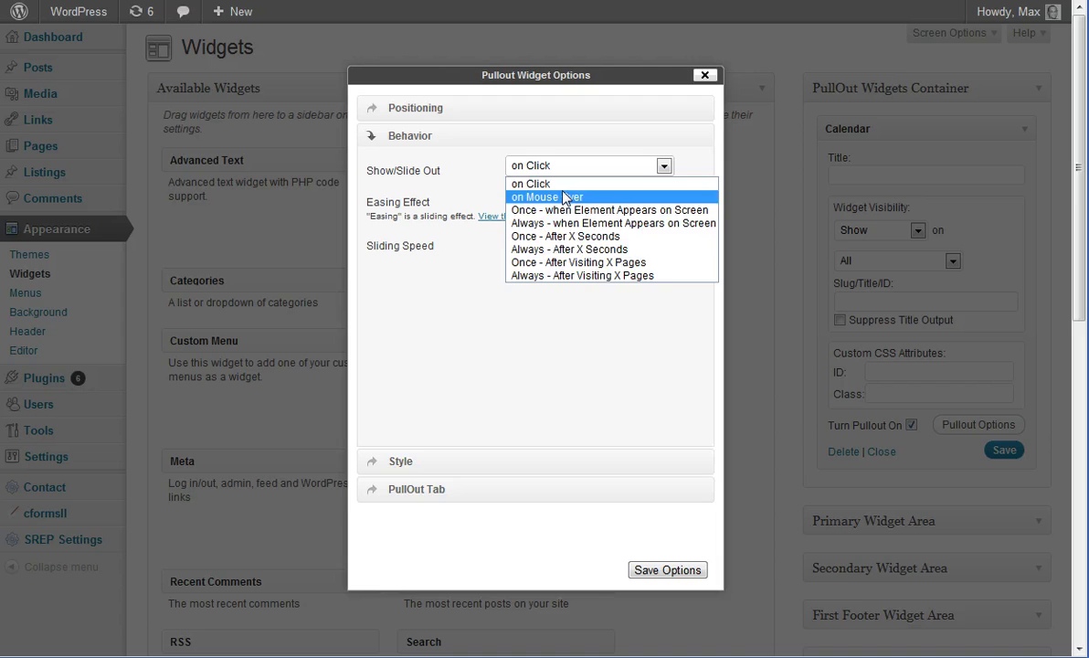
{"action": "left_click", "coordinate": [564, 197]}
{"action": "left_click", "coordinate": [667, 571]}
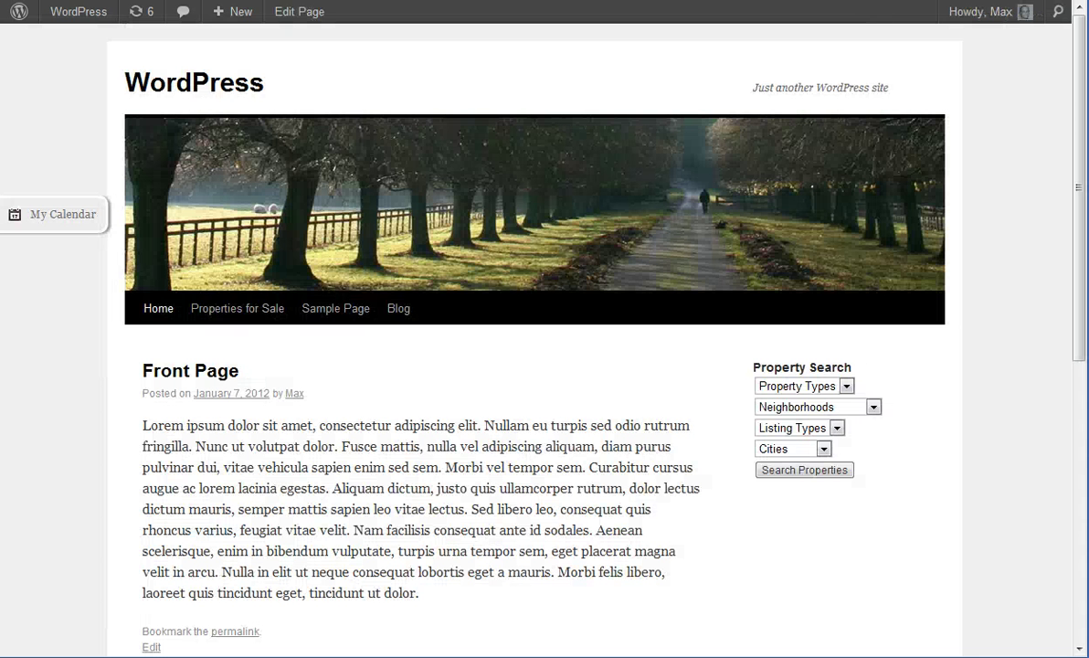
{"action": "key", "text": "F5"}
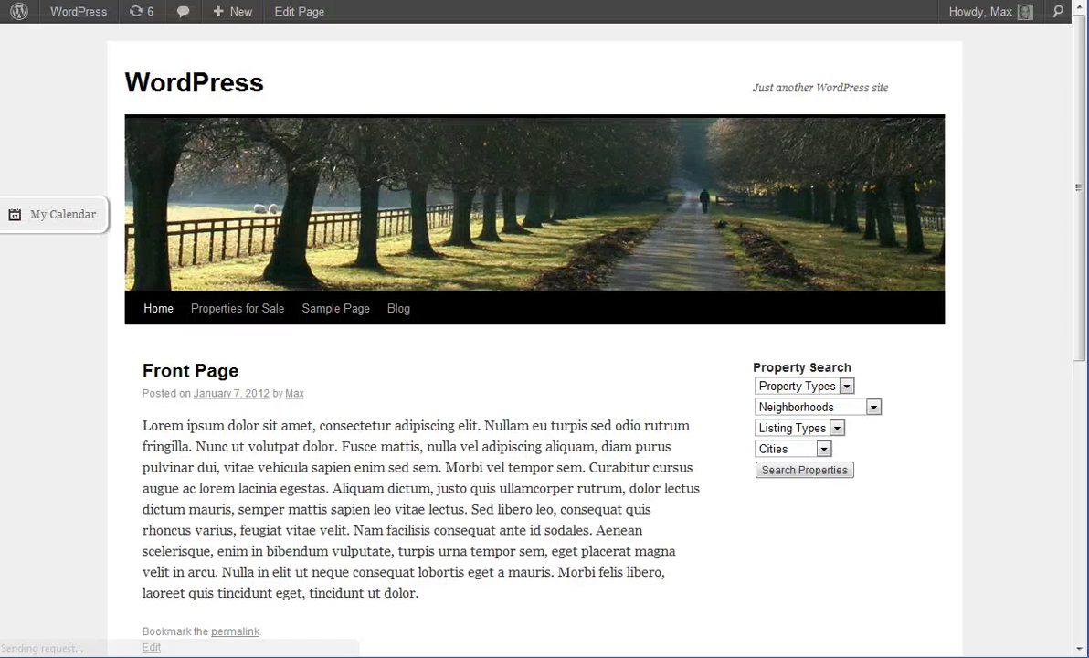
{"action": "mouse_move", "coordinate": [56, 210]}
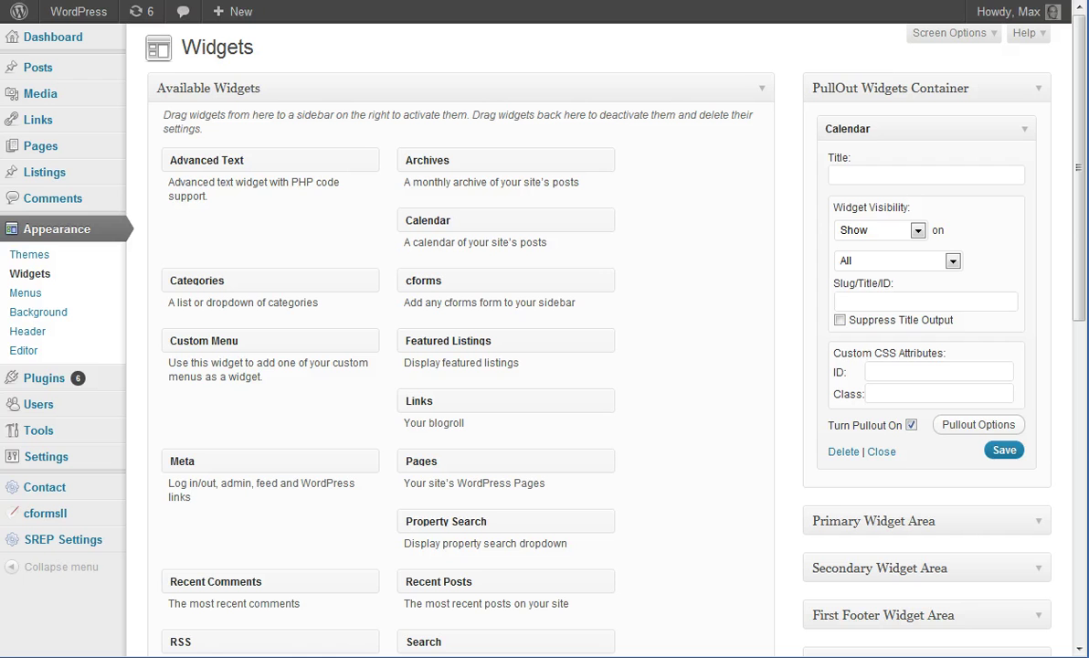
Set the pullout's Show/Slide Out trigger to 'Once - when Element Appears on Screen'.
{"action": "left_click", "coordinate": [973, 426]}
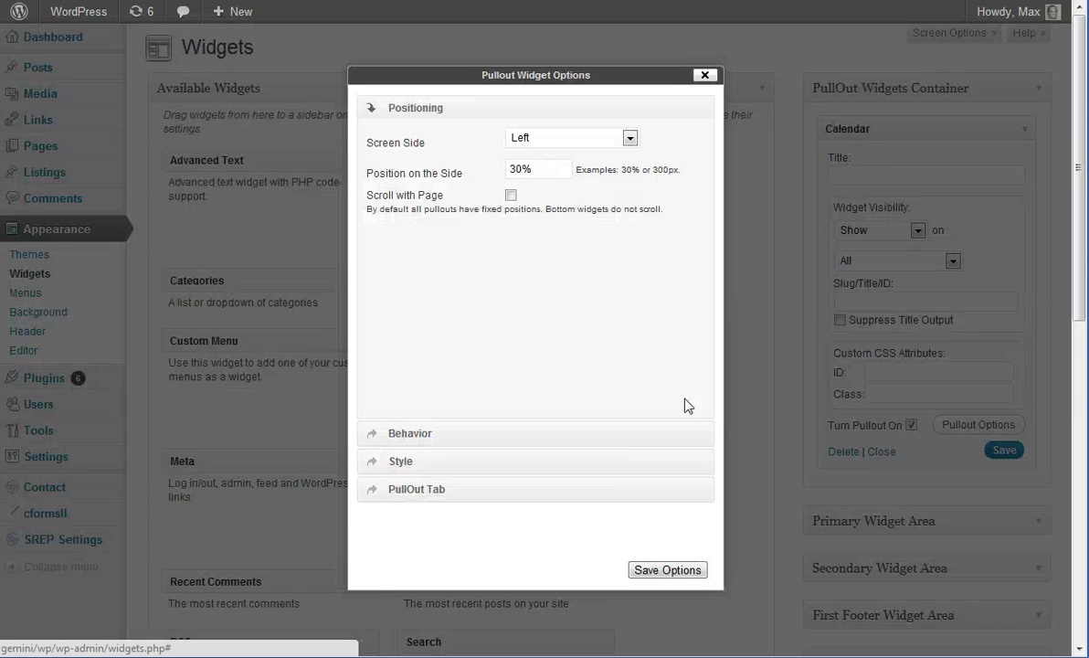
{"action": "left_click", "coordinate": [608, 426]}
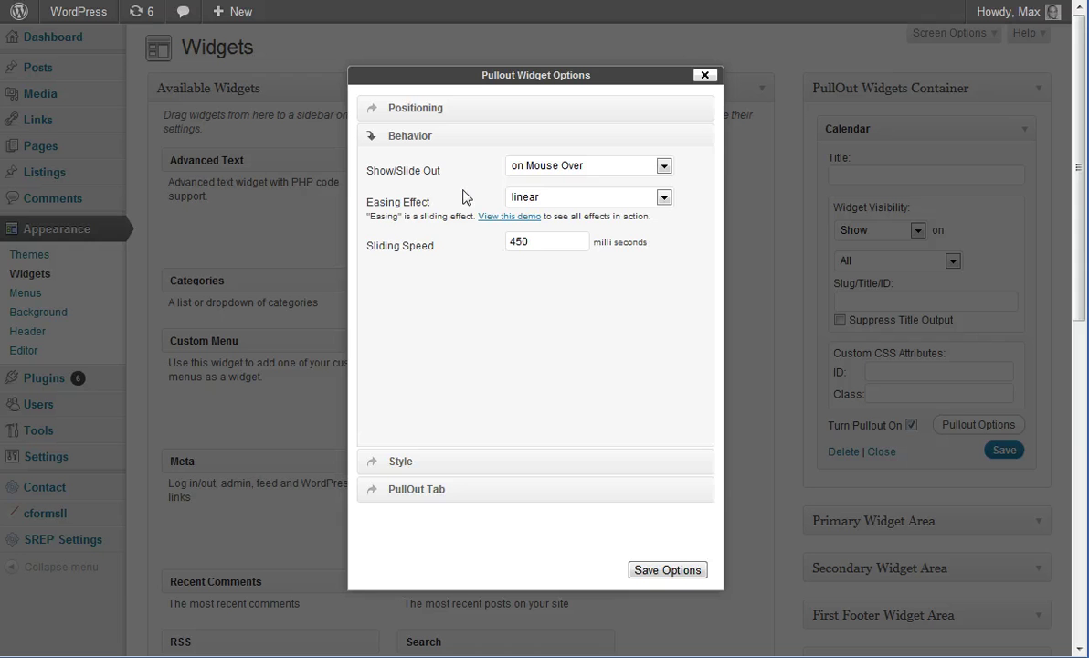
{"action": "left_click", "coordinate": [615, 168]}
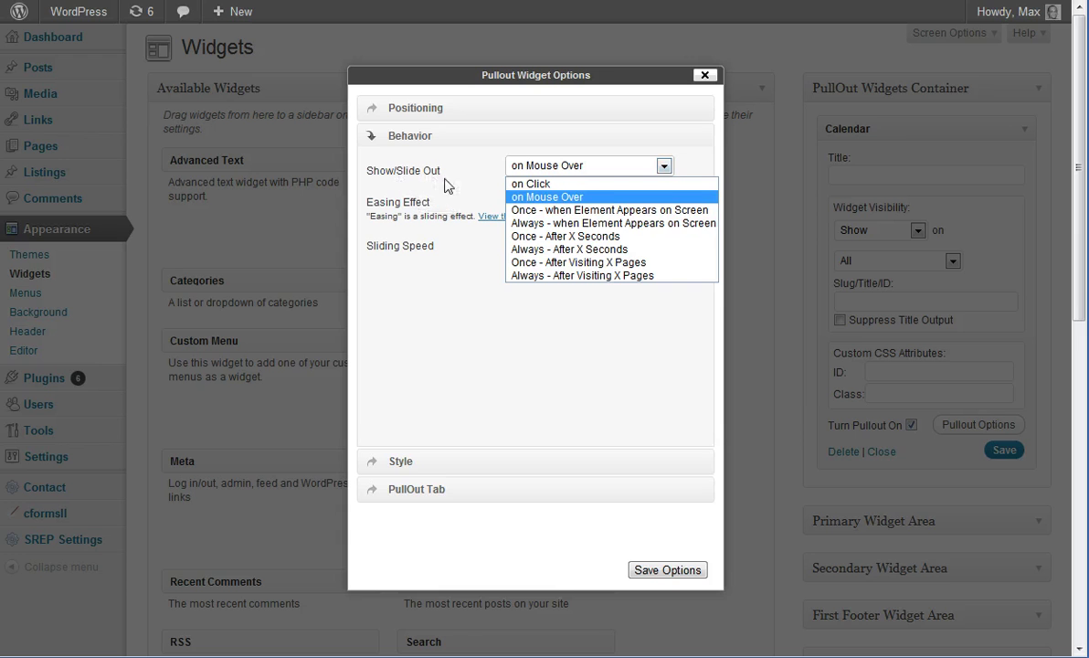
{"action": "left_click", "coordinate": [664, 210]}
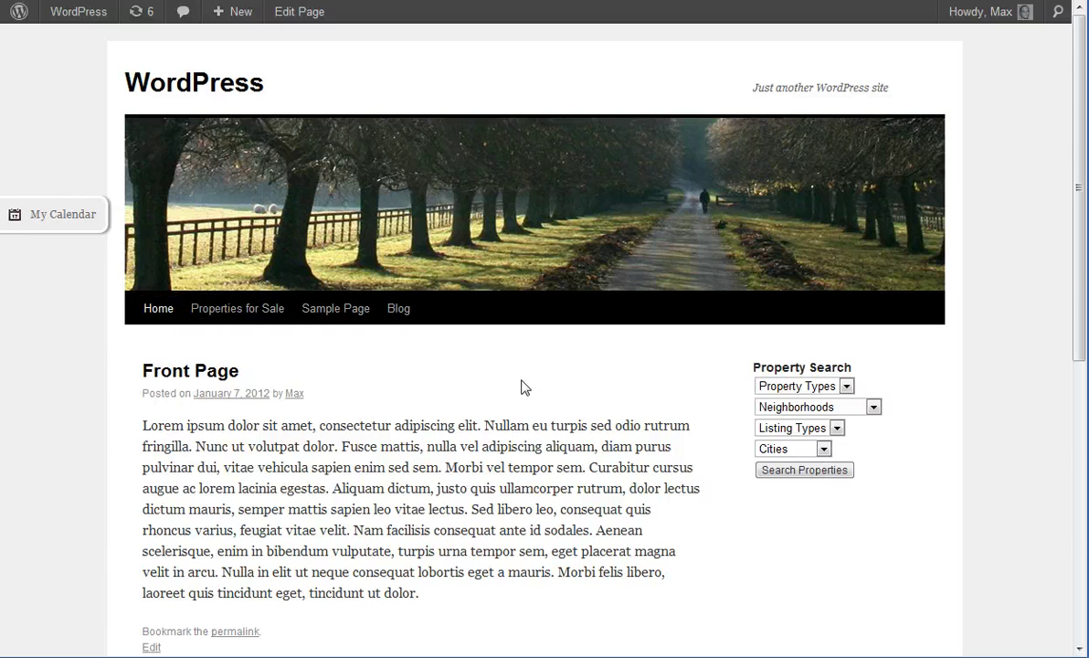
Inspect the Leave a Reply form in DevTools and pick out its container id 'comments'.
{"action": "scroll", "coordinate": [522, 387], "scroll_direction": "down", "scroll_amount": 5}
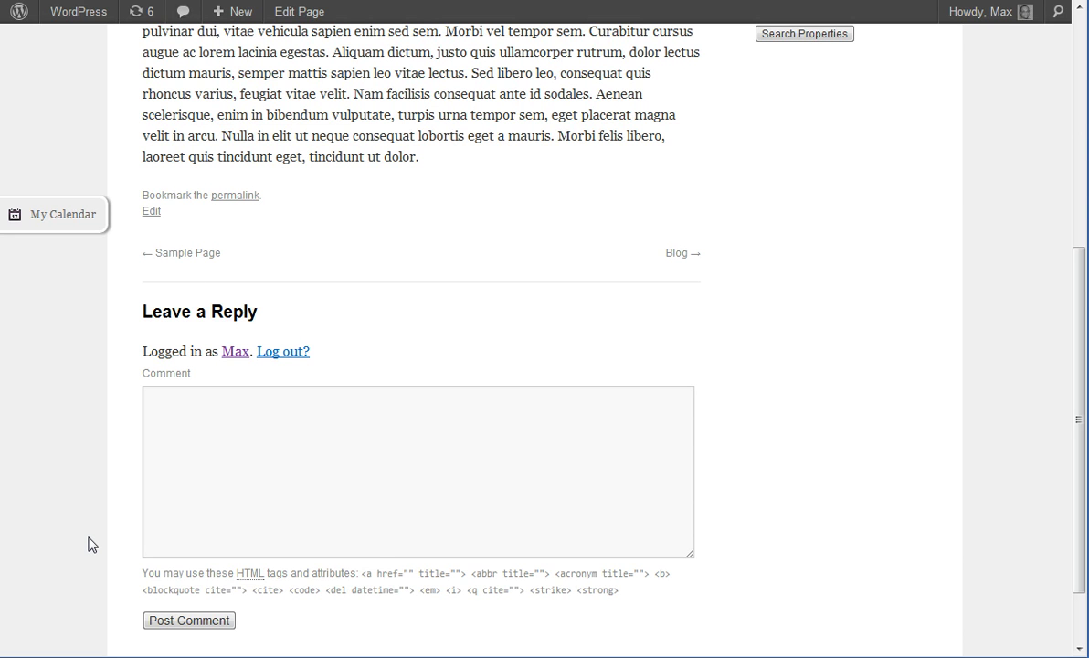
{"action": "key", "text": "ctrl+shift+i"}
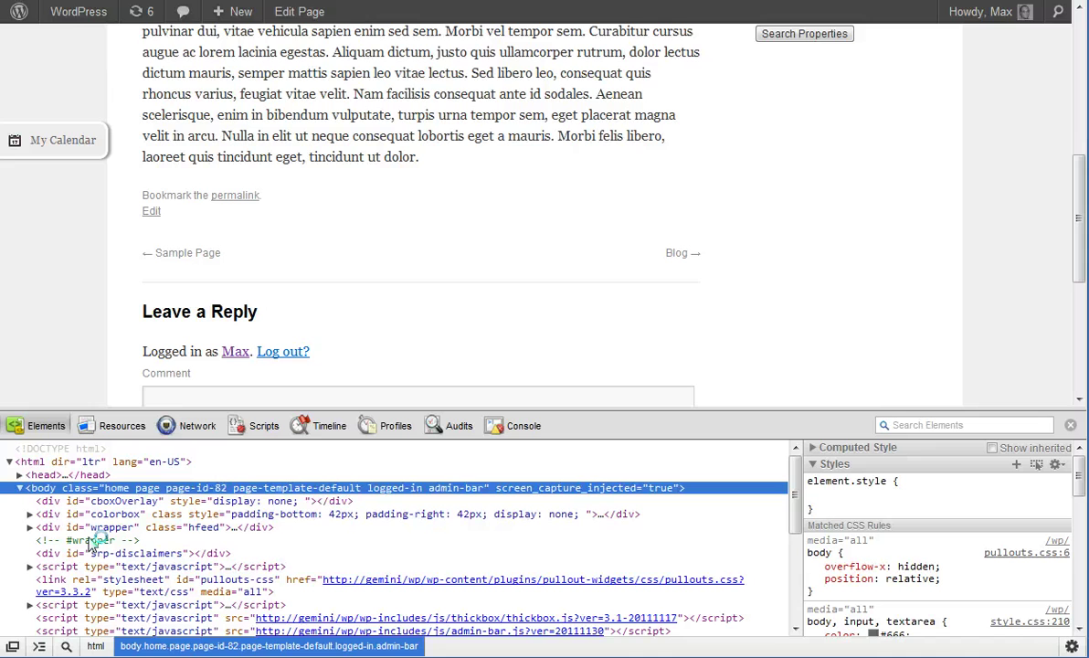
{"action": "scroll", "coordinate": [473, 312], "scroll_direction": "down", "scroll_amount": 2}
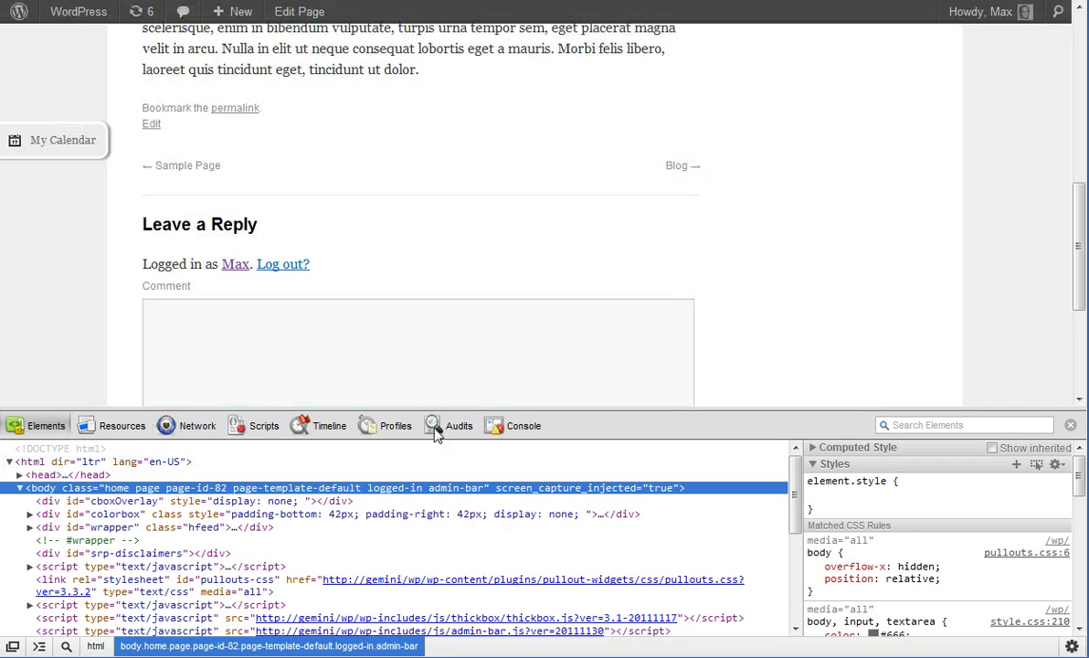
{"action": "left_click", "coordinate": [67, 646]}
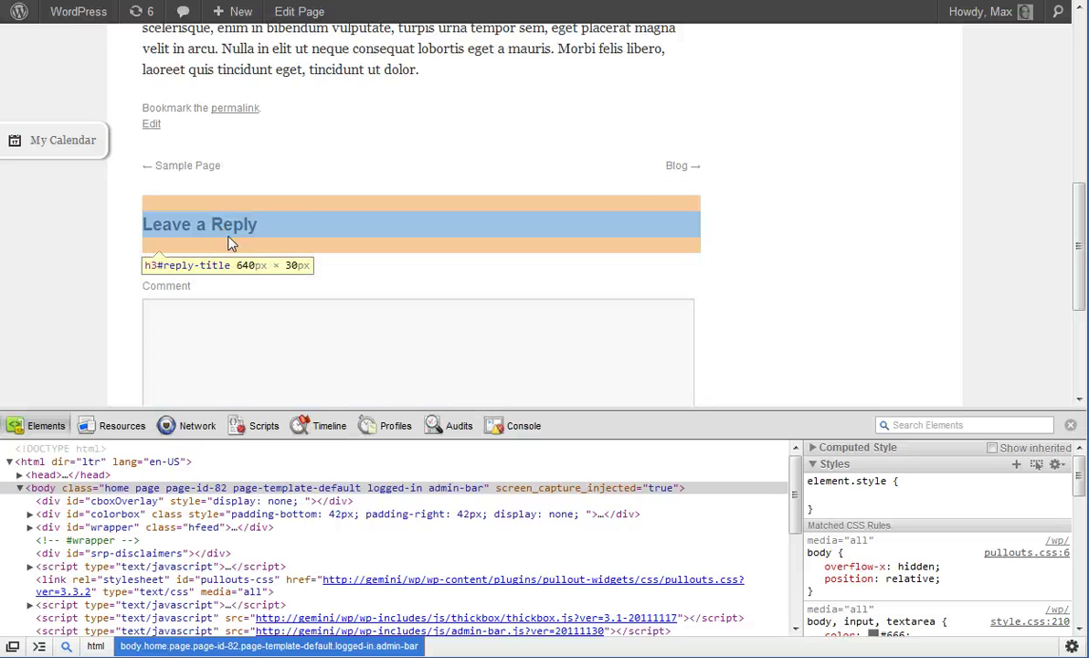
{"action": "left_click", "coordinate": [237, 203]}
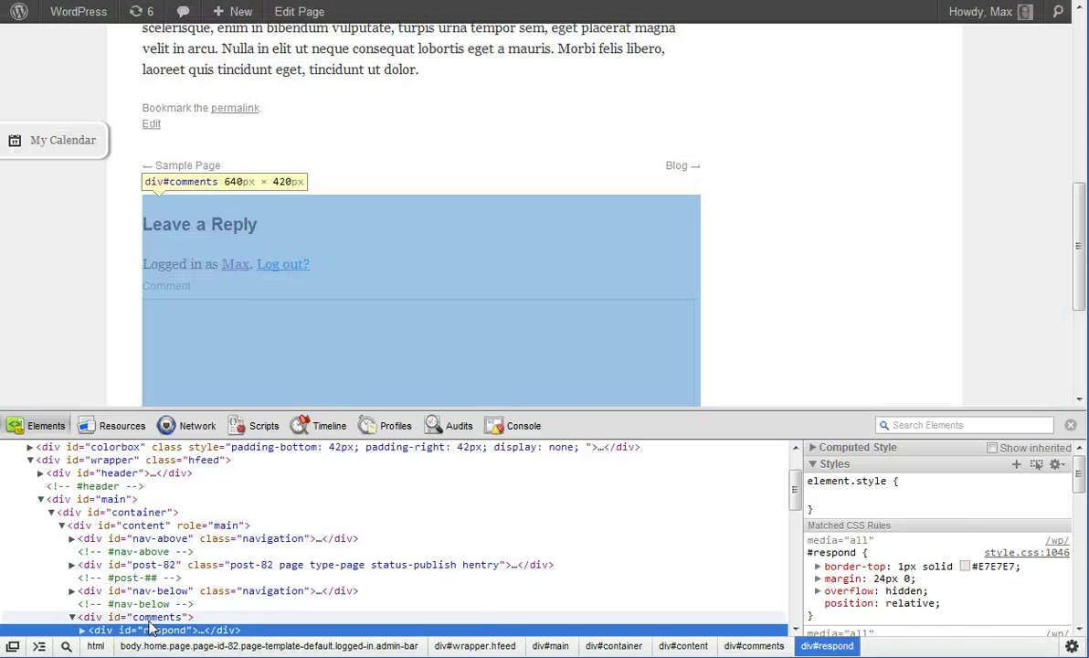
{"action": "double_click", "coordinate": [153, 620]}
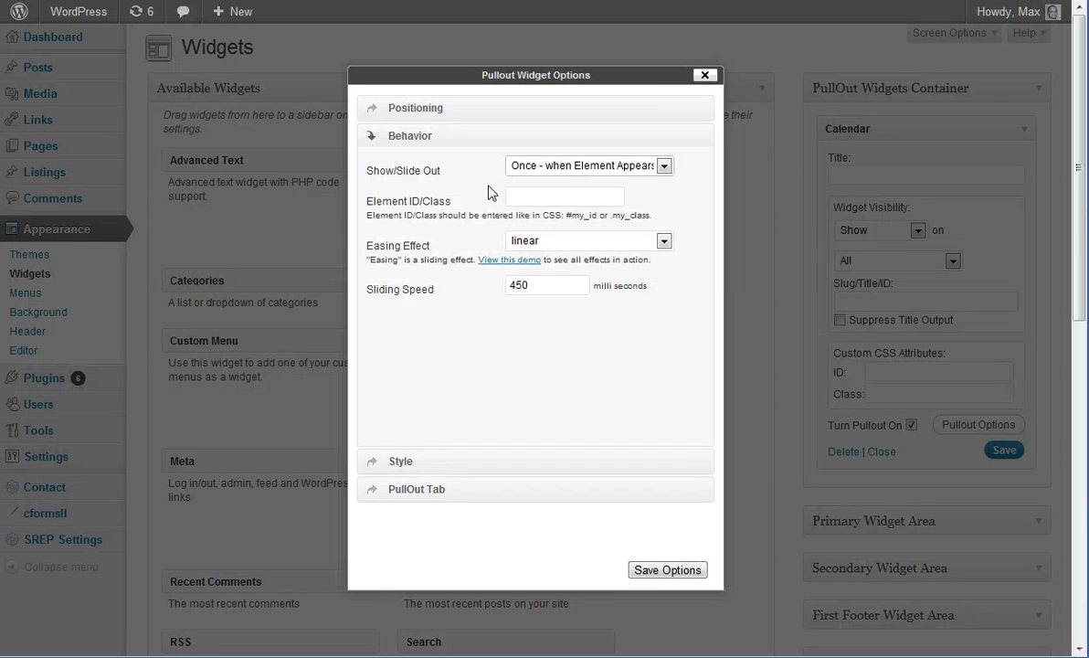
Enter #comments as the pullout's Element ID/Class and save the options.
{"action": "left_click", "coordinate": [592, 195]}
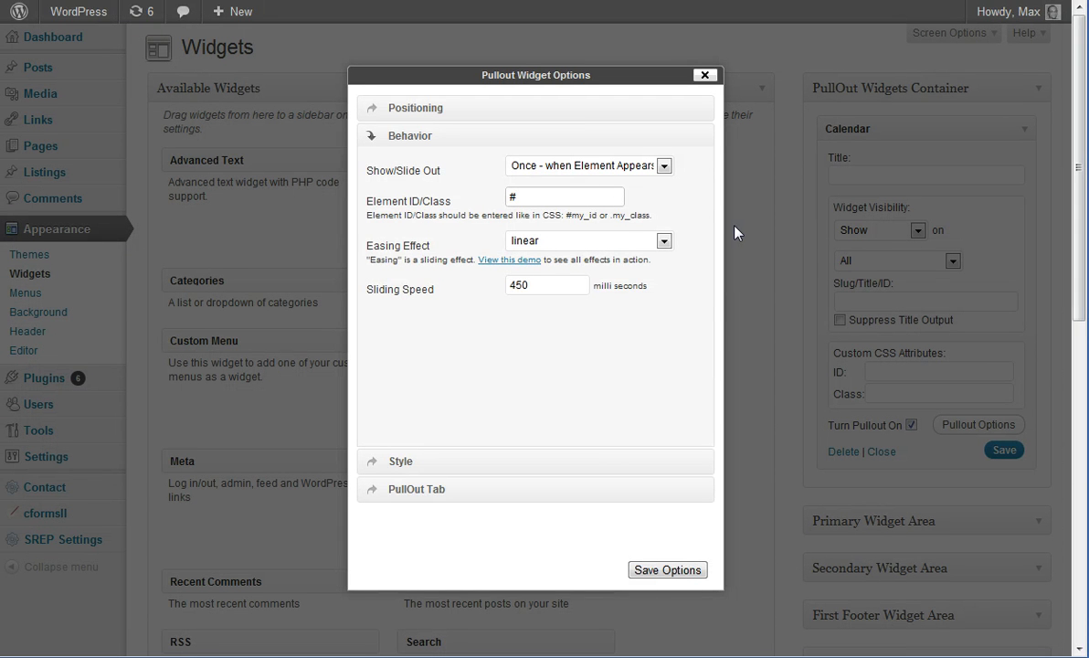
{"action": "type", "text": "comments"}
{"action": "left_click", "coordinate": [658, 573]}
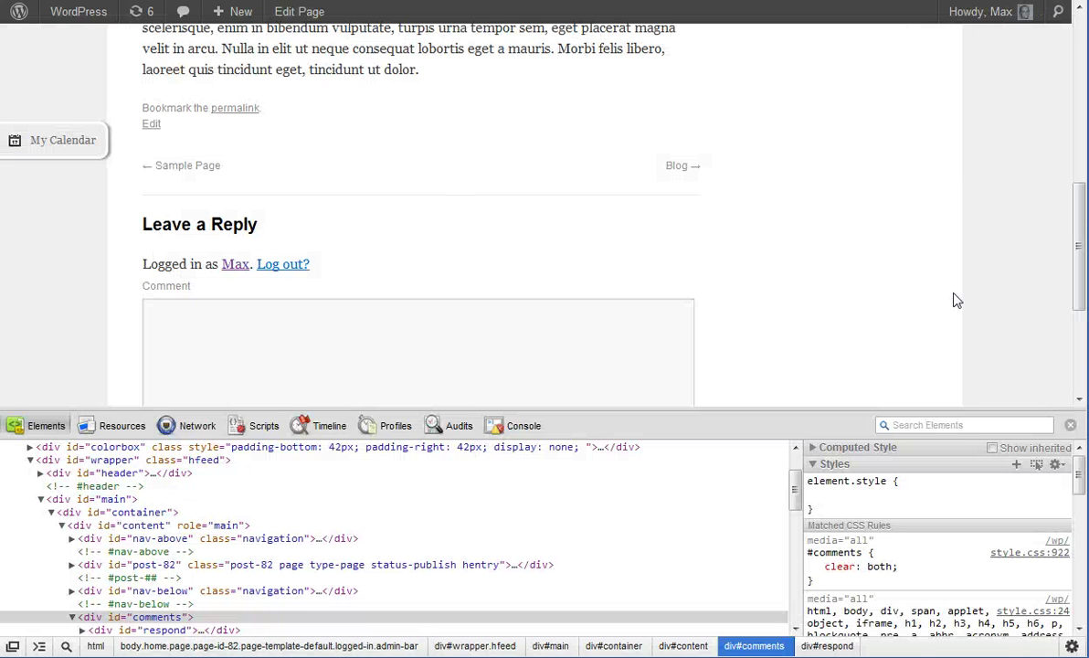
Close DevTools, reload, and scroll to the comments to see the May 2012 calendar slide out.
{"action": "left_click", "coordinate": [1070, 425]}
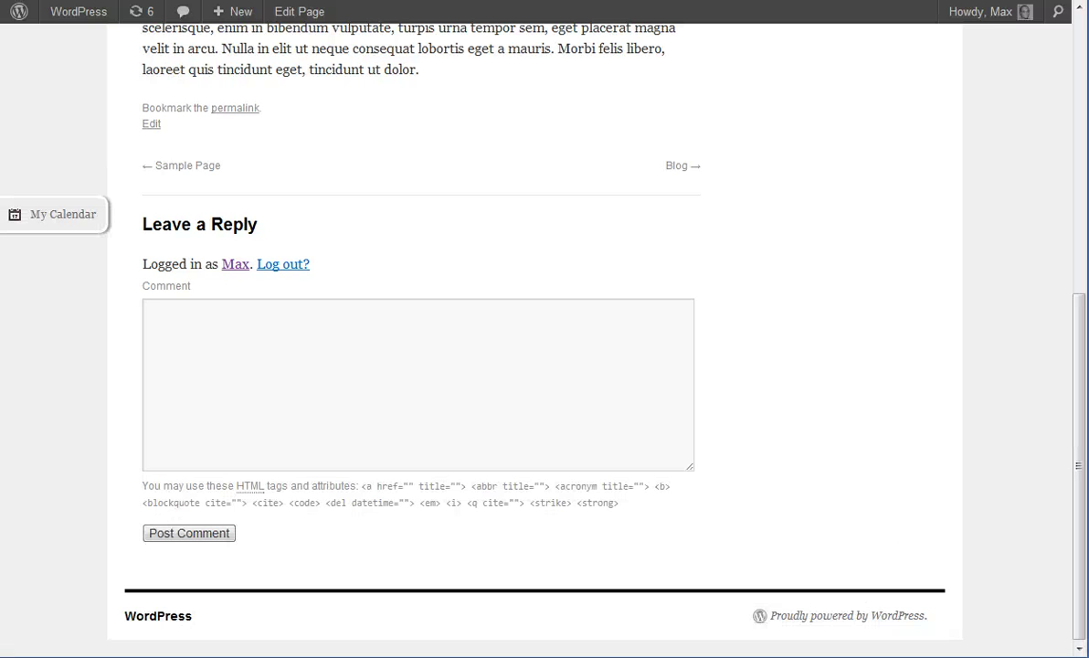
{"action": "key", "text": "F5"}
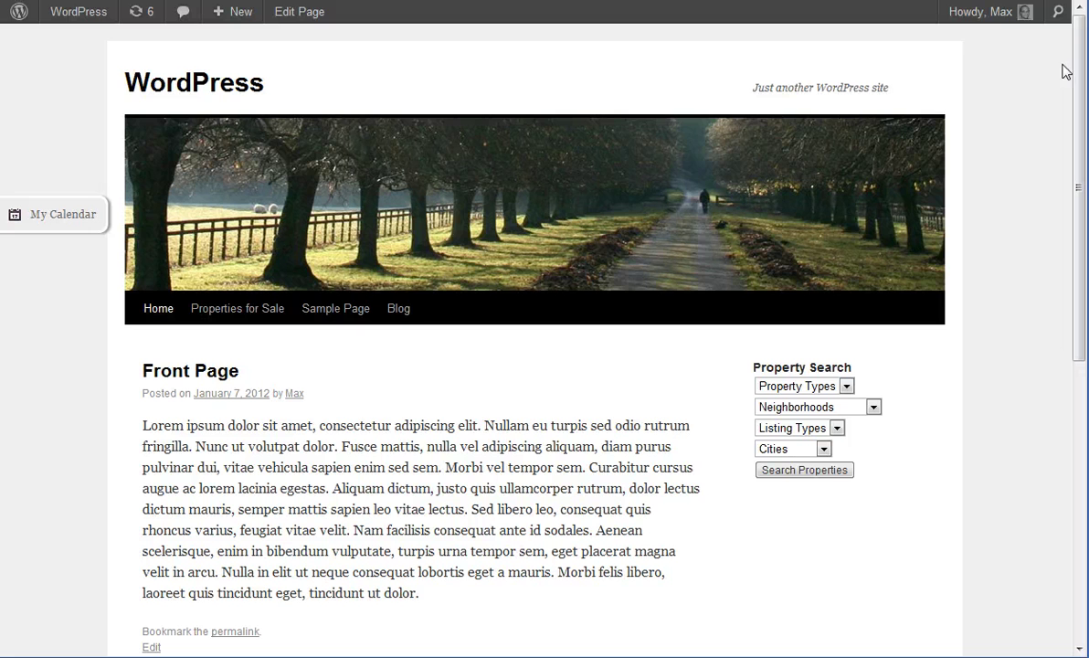
{"action": "left_click_drag", "start_coordinate": [1078, 63], "coordinate": [1079, 68]}
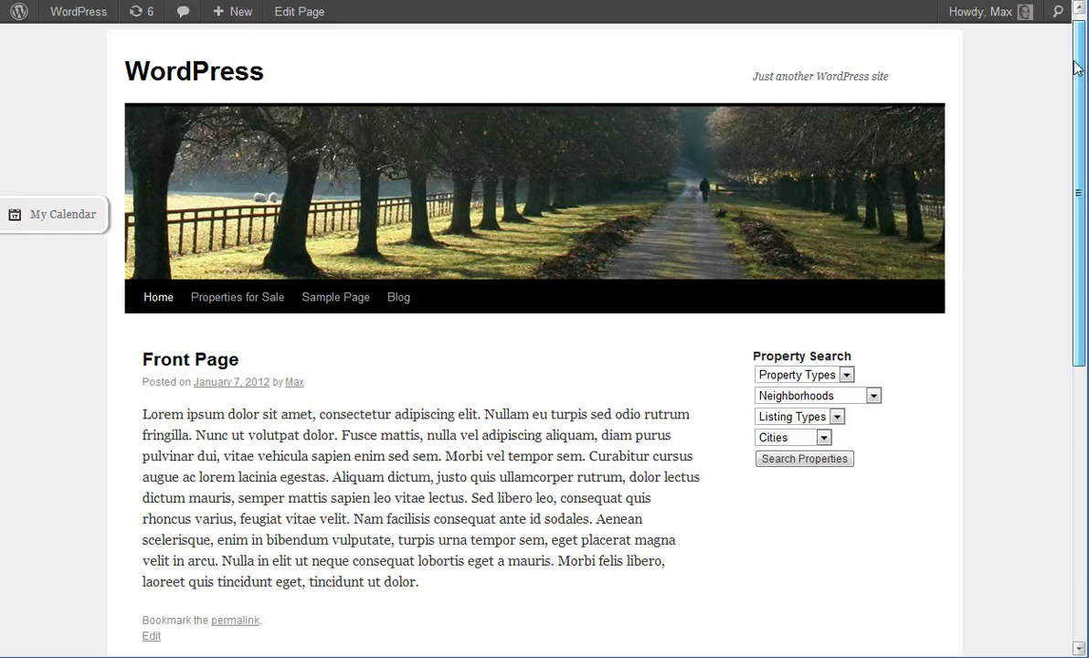
{"action": "left_click_drag", "start_coordinate": [1079, 66], "coordinate": [1079, 206]}
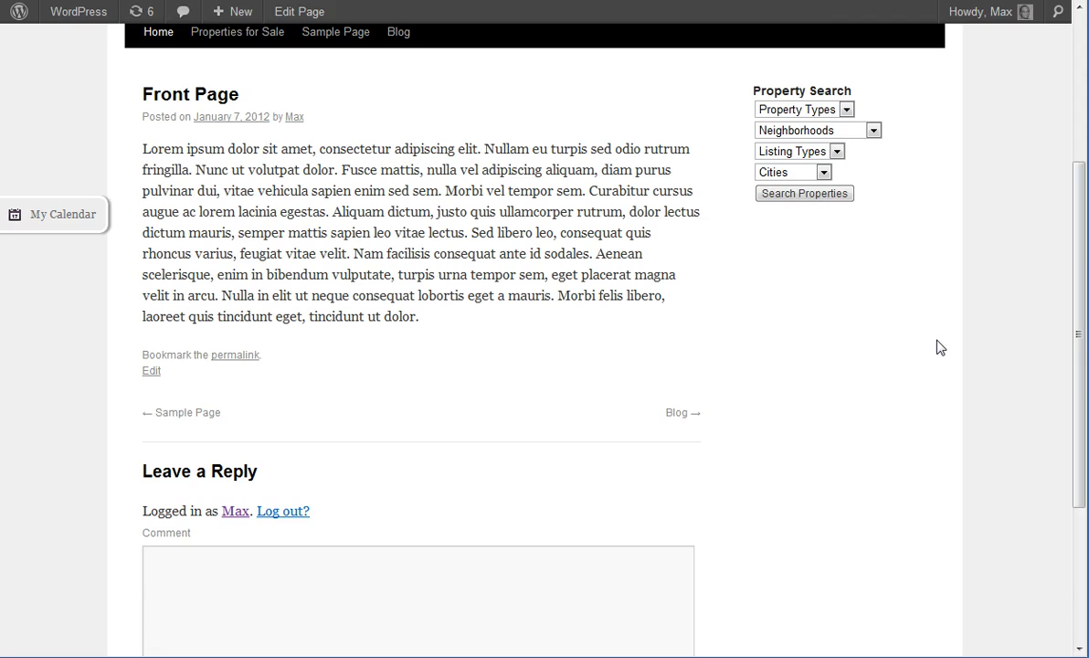
{"action": "left_click_drag", "start_coordinate": [1084, 400], "coordinate": [1034, 244]}
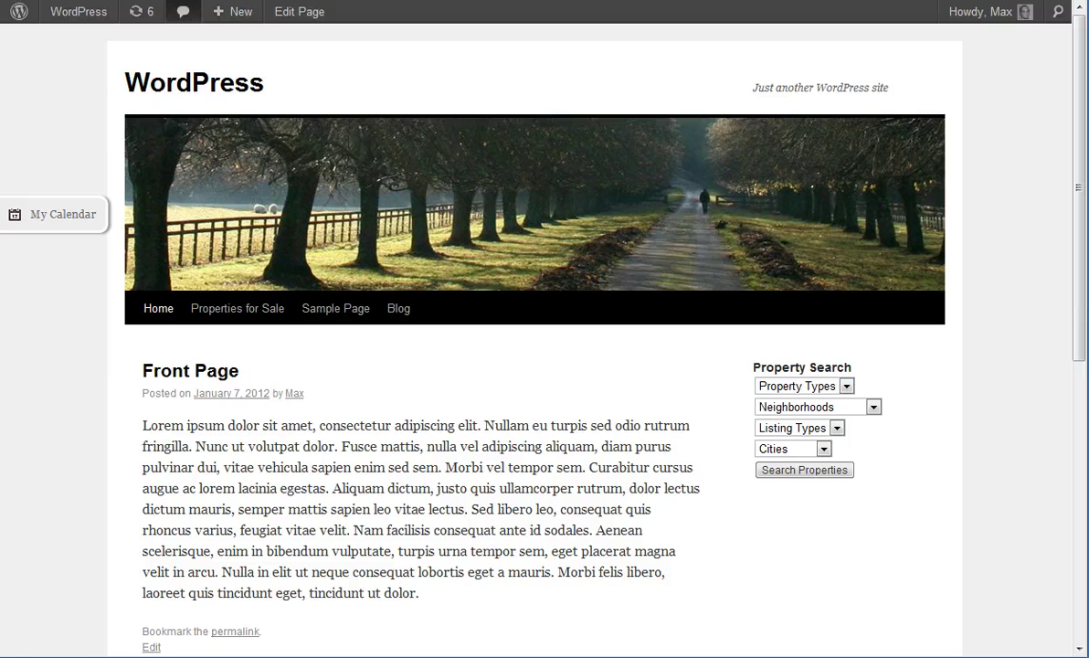
{"action": "left_click", "coordinate": [183, 11]}
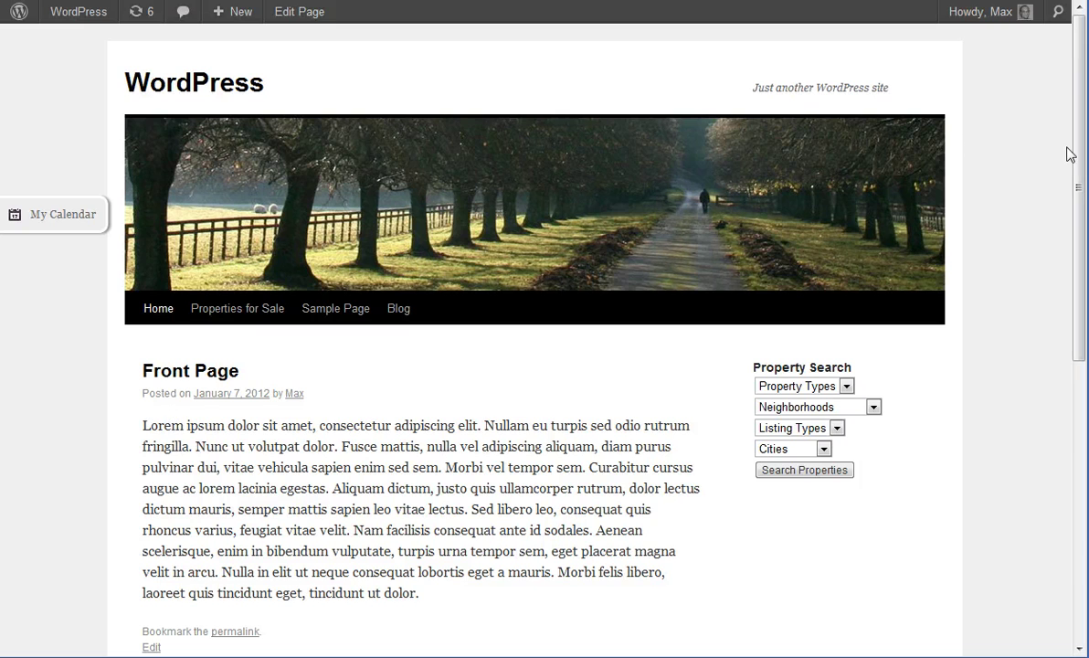
{"action": "scroll", "coordinate": [1070, 153], "scroll_direction": "down", "scroll_amount": 5}
{"action": "left_click", "coordinate": [62, 214]}
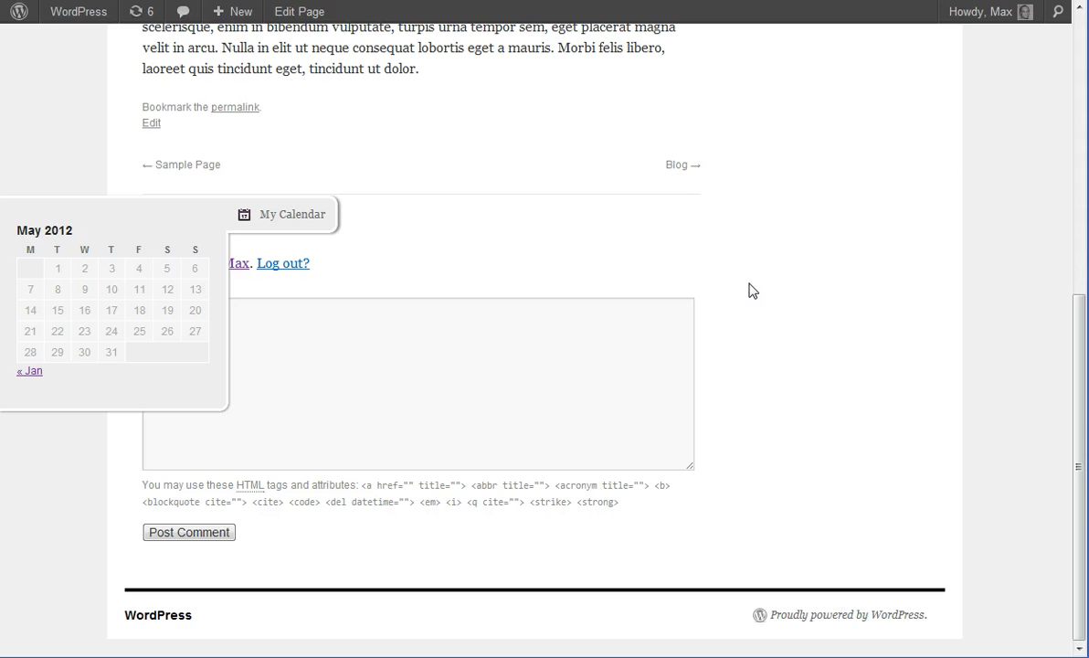
{"action": "left_click_drag", "start_coordinate": [1081, 471], "coordinate": [1083, 393]}
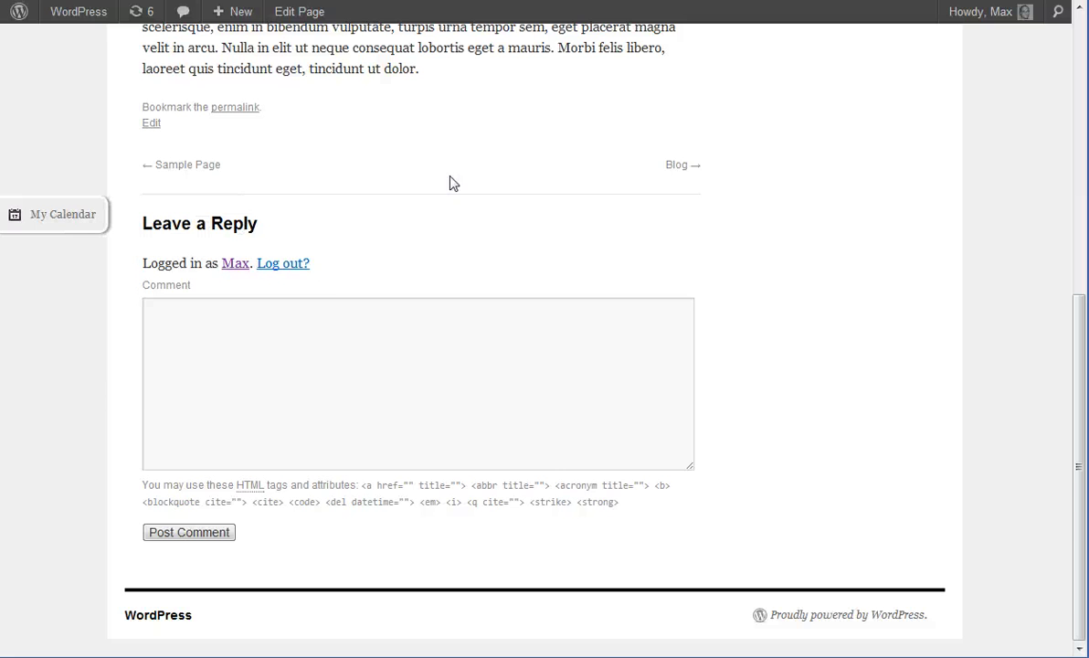
{"action": "key", "text": "alt+Tab"}
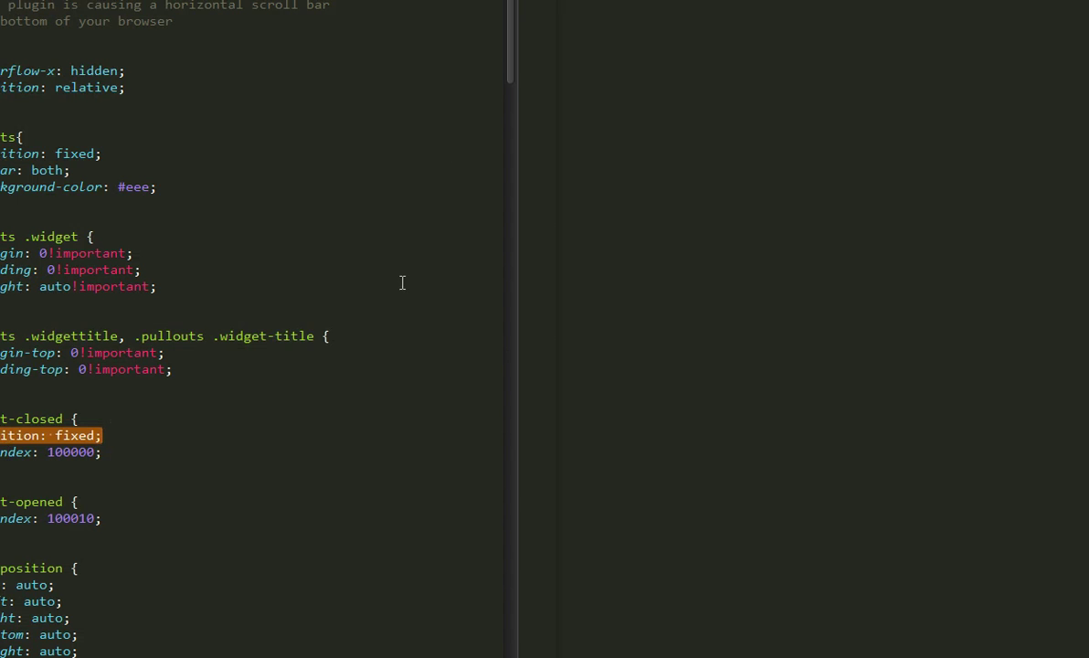
{"action": "key", "text": "alt+Tab"}
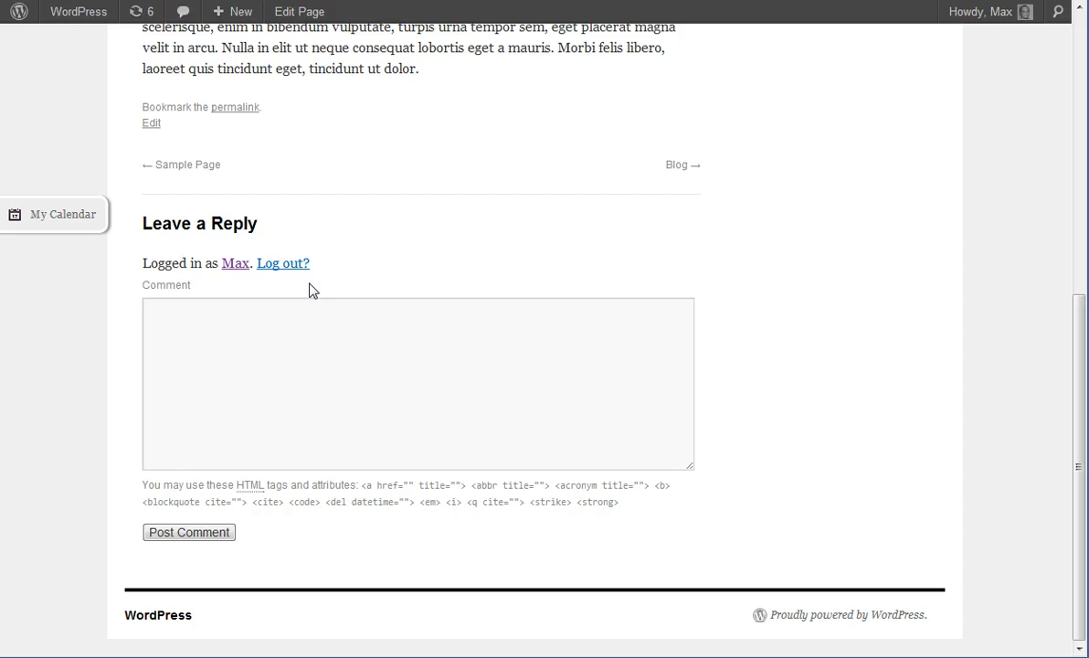